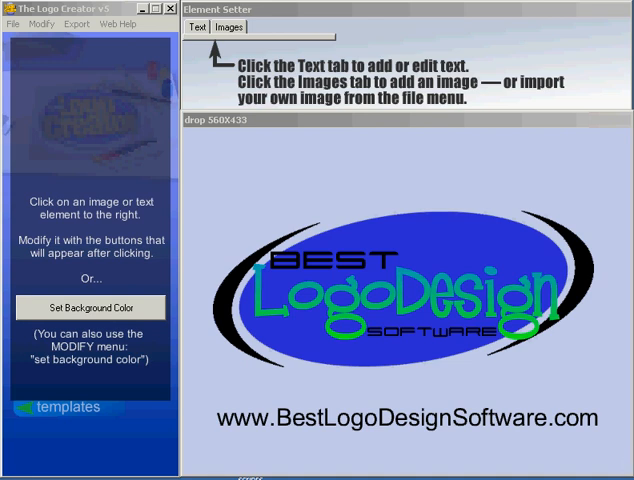
# Step: Select the LogoDesign text and bring up its Shadow settings from the Text Menu
pyautogui.click(377, 313)
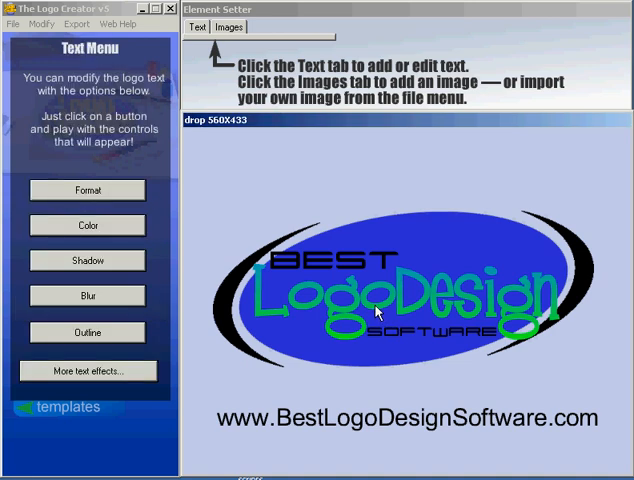
pyautogui.click(80, 263)
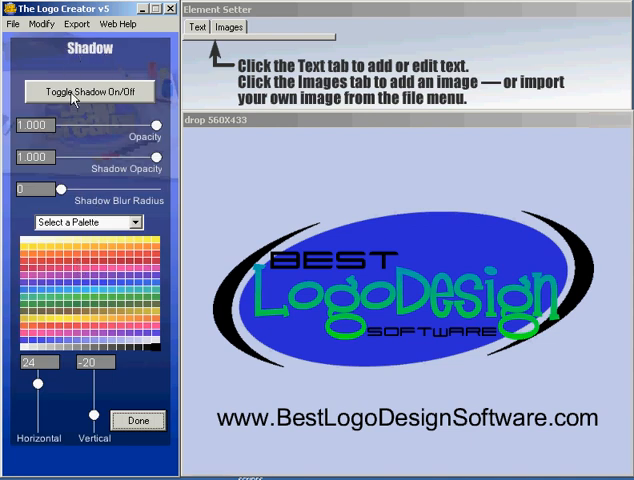
# Step: Turn the drop shadow on and offset it to Vertical -6, Horizontal about 4
pyautogui.click(127, 95)
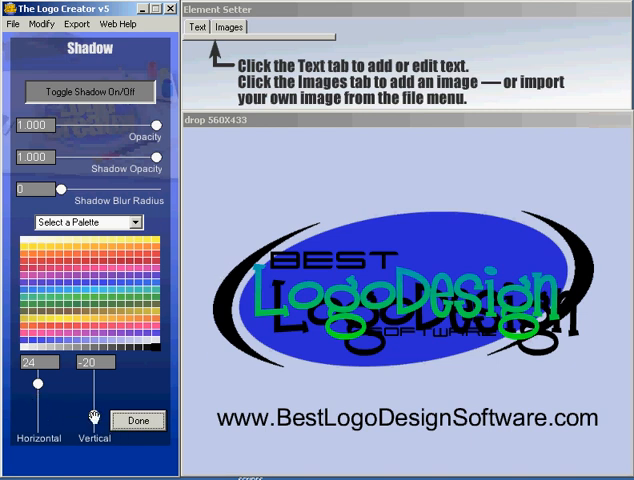
pyautogui.moveTo(94, 416); pyautogui.dragTo(94, 406)
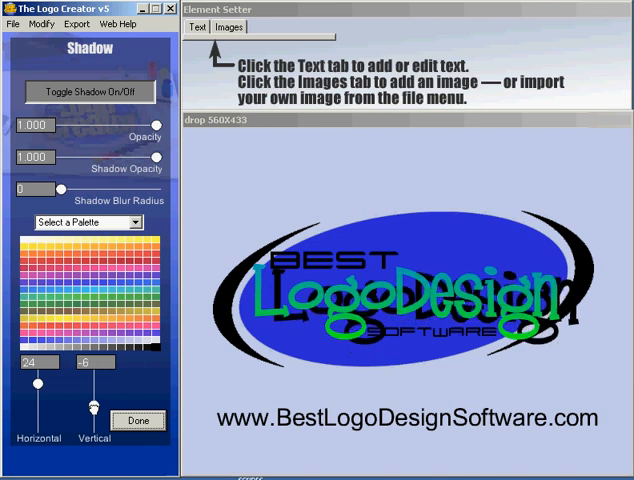
pyautogui.moveTo(38, 383); pyautogui.dragTo(38, 399)
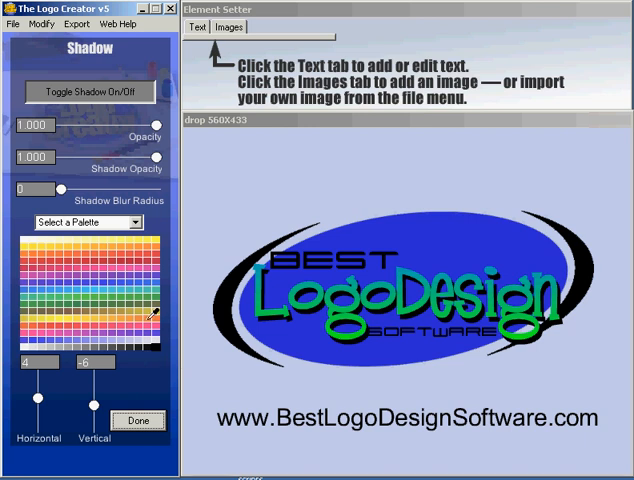
# Step: Try orange and green shadow colours, then pick black from the Standard palette
pyautogui.click(147, 319)
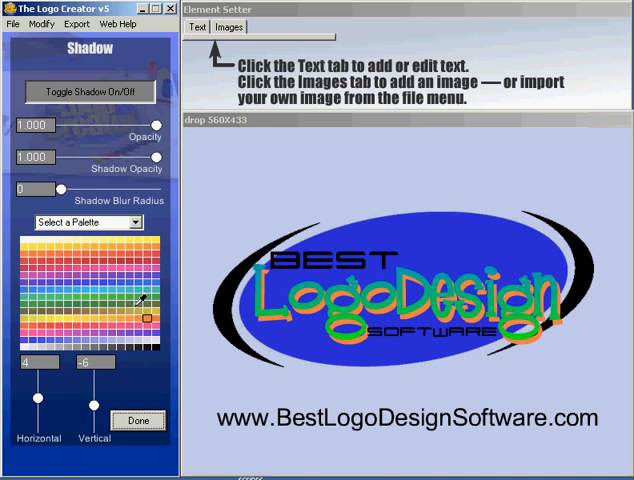
pyautogui.click(129, 303)
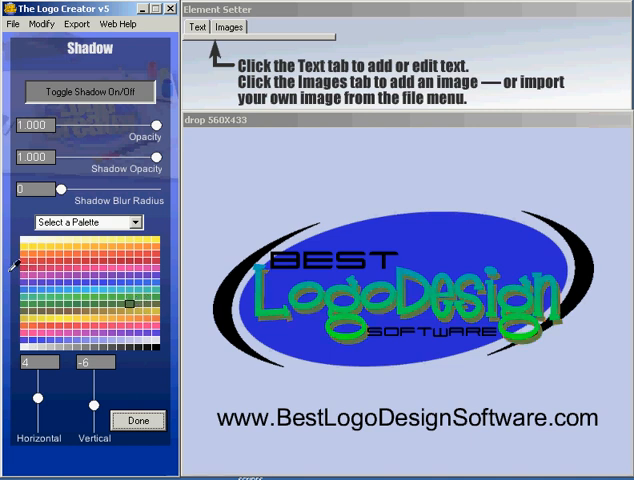
pyautogui.click(136, 223)
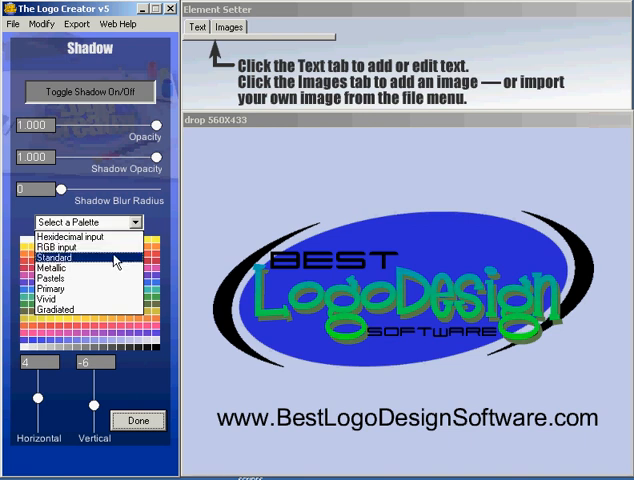
pyautogui.click(116, 258)
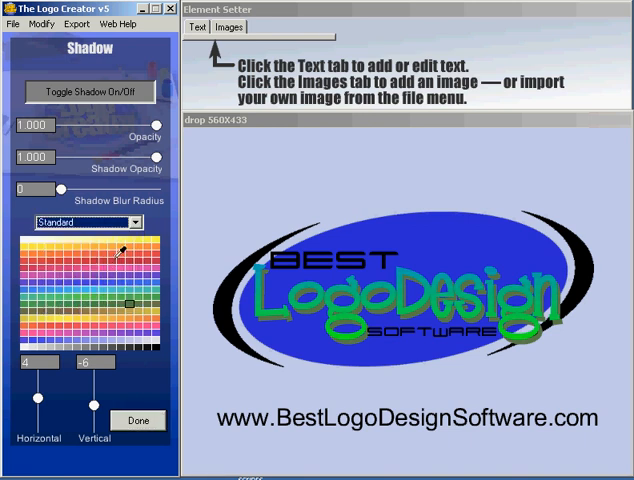
pyautogui.click(158, 345)
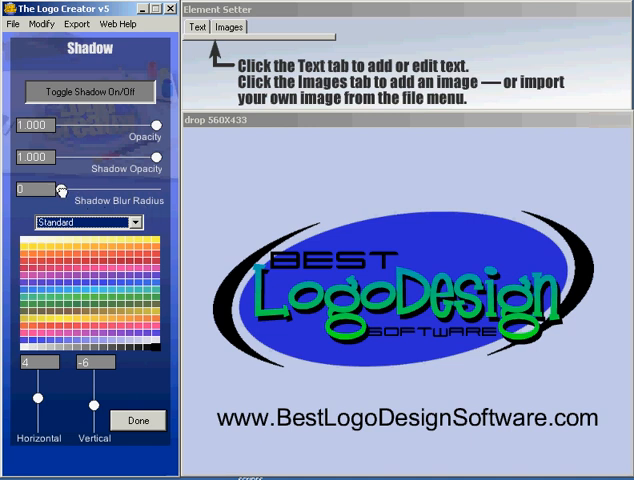
# Step: Raise the Shadow Blur Radius to 12 for a soft shadow
pyautogui.moveTo(60, 190); pyautogui.dragTo(67, 190)
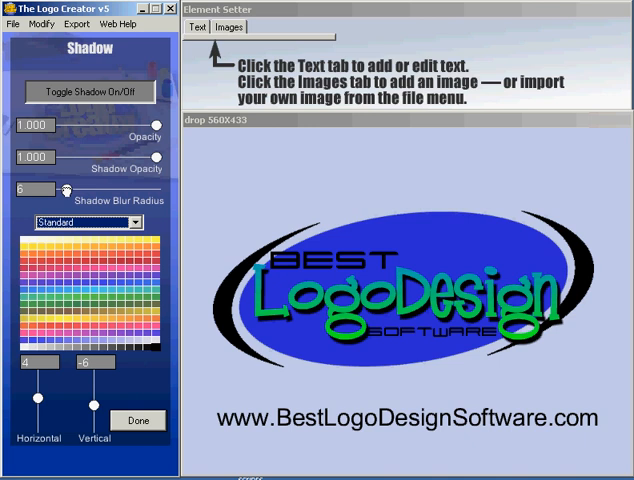
pyautogui.moveTo(67, 190); pyautogui.dragTo(72, 191)
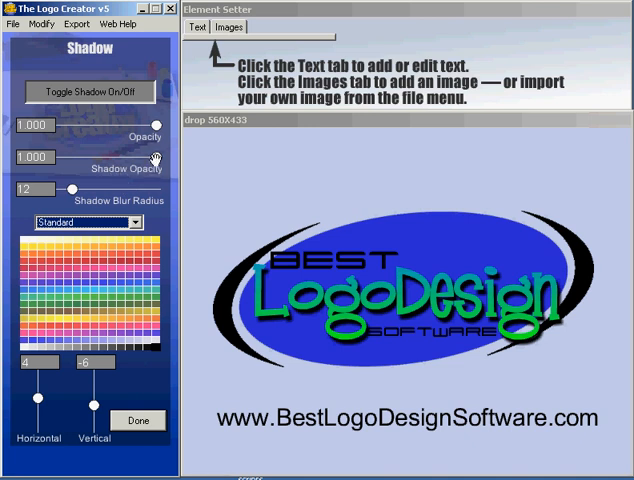
# Step: Reduce the Shadow Opacity to 0.899
pyautogui.moveTo(156, 158); pyautogui.dragTo(150, 158)
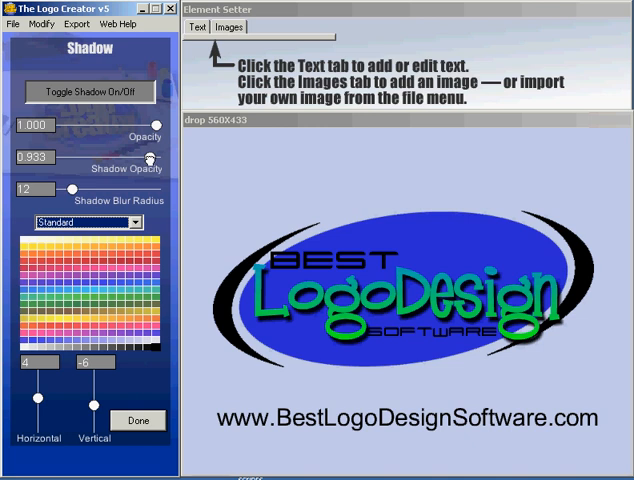
pyautogui.moveTo(150, 158); pyautogui.dragTo(147, 158)
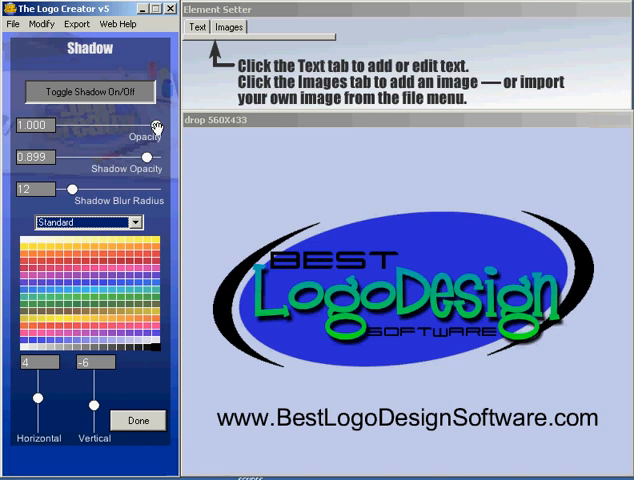
# Step: Lower the LogoDesign text's own Opacity to 0.924
pyautogui.moveTo(157, 128); pyautogui.dragTo(150, 127)
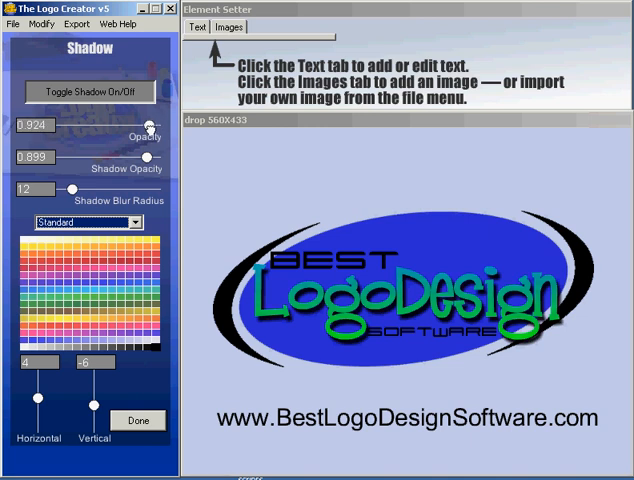